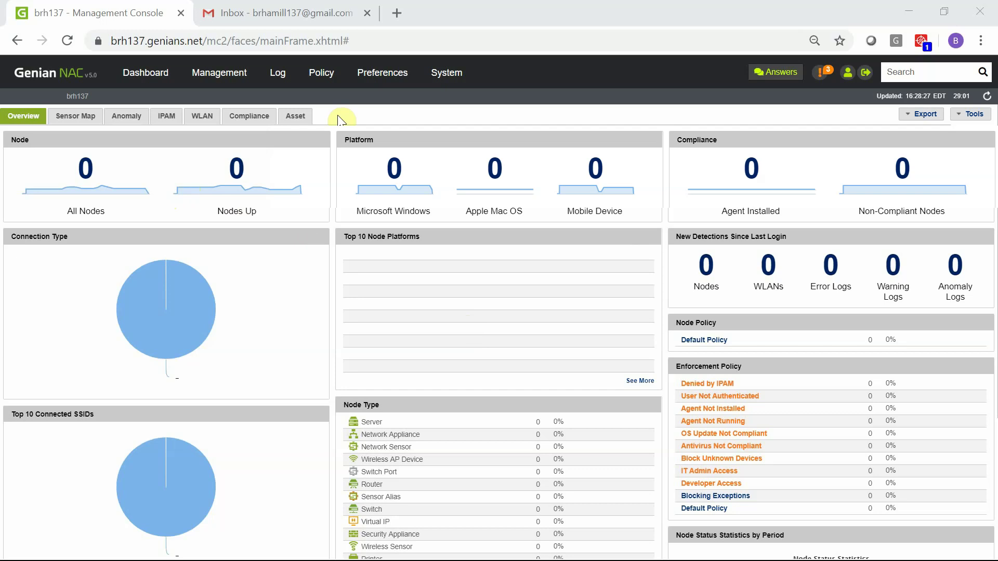
# Step: Go to System Management's Sensor list in Genian NAC, which shows no sensors registered
pyautogui.click(447, 74)
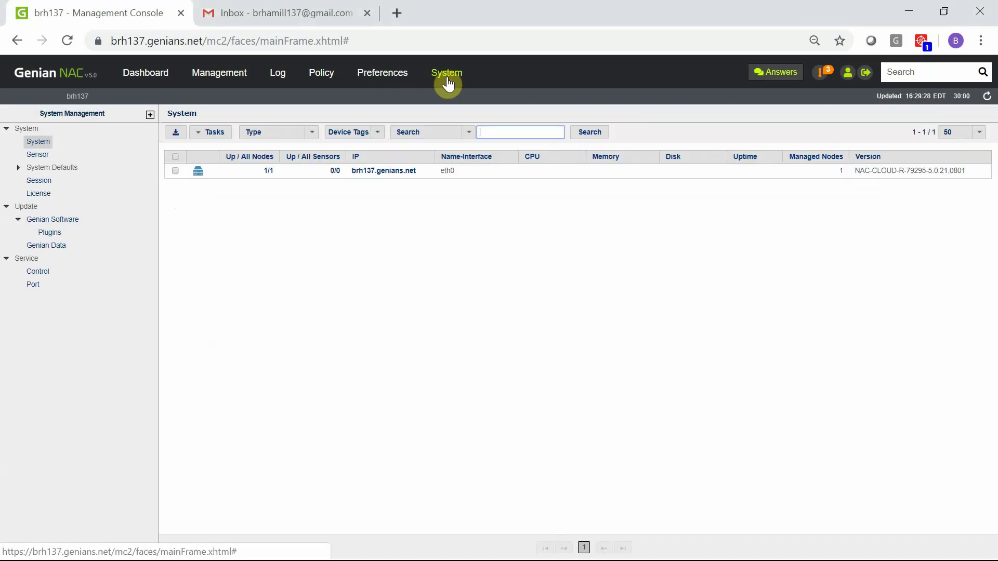
pyautogui.click(43, 159)
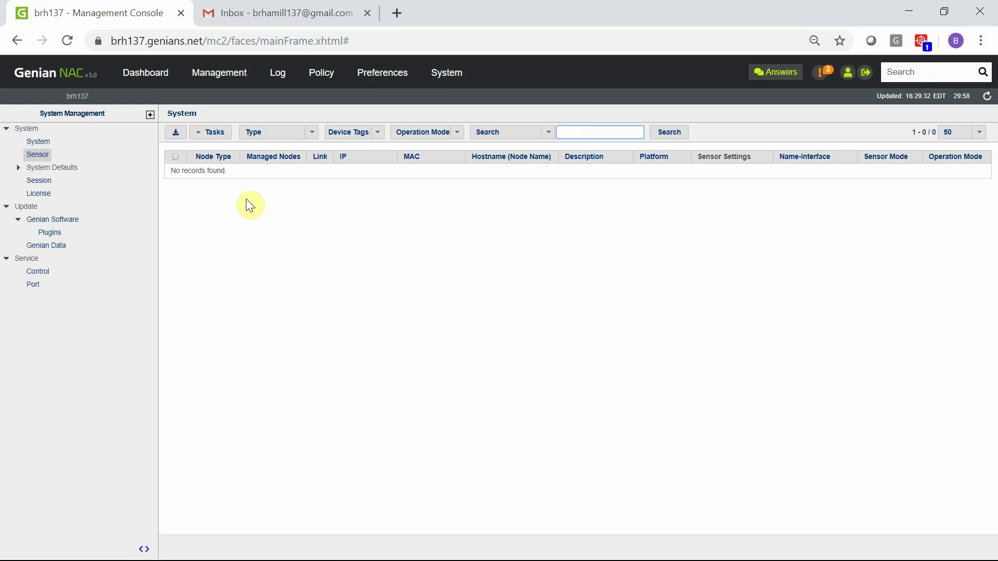
# Step: Switch to the Gmail tab to check that the inbox has no new mail
pyautogui.hotkey('ctrl', 'Tab')
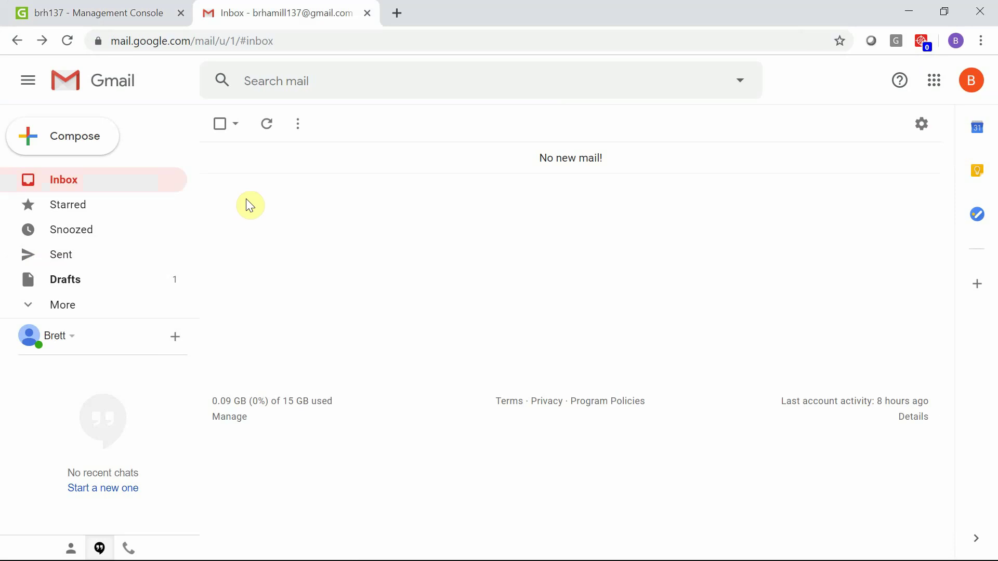
# Step: Start a typical new virtual machine that installs from the GNAC-CT64 ISO image
pyautogui.hotkey('alt', 'Tab')
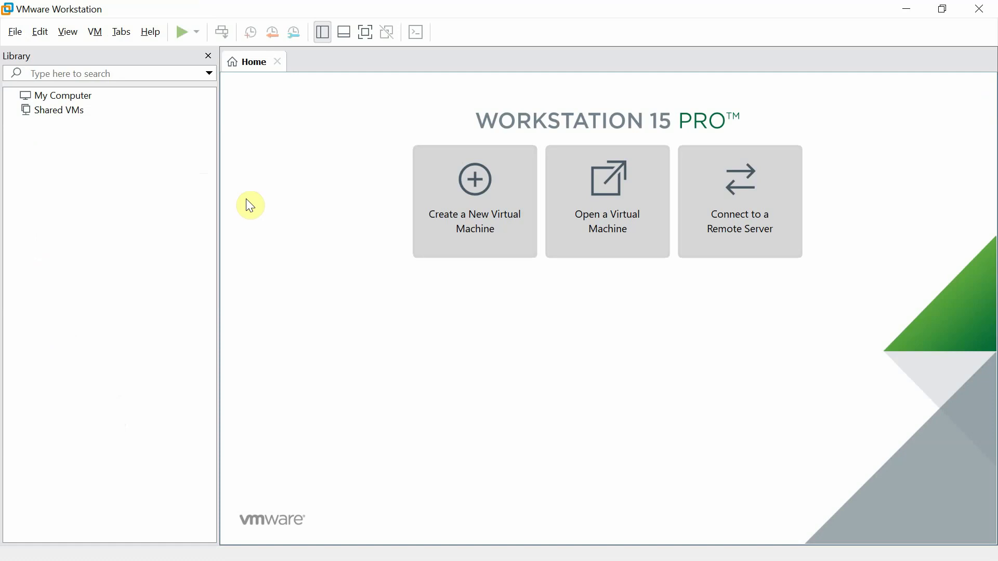
pyautogui.click(473, 198)
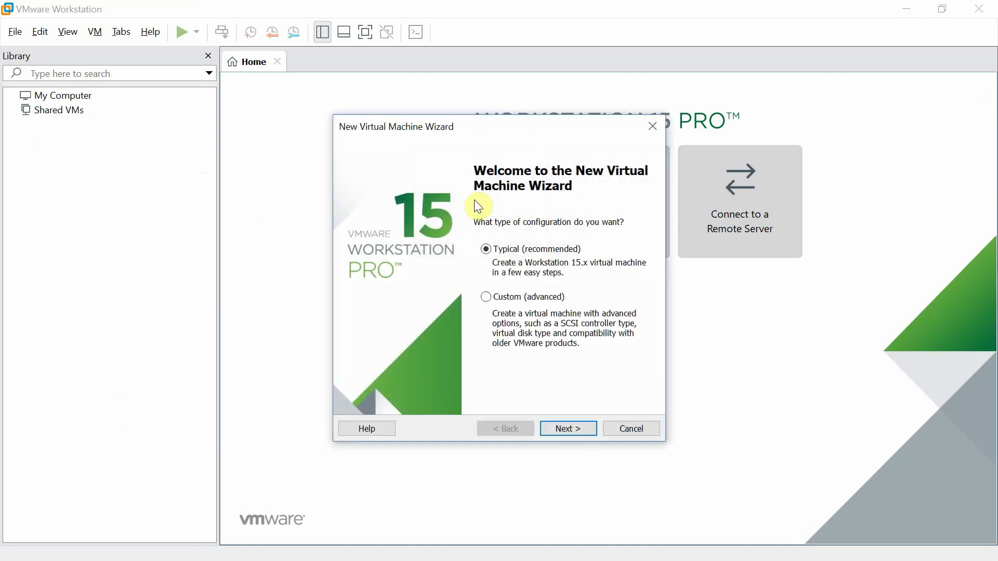
pyautogui.click(571, 428)
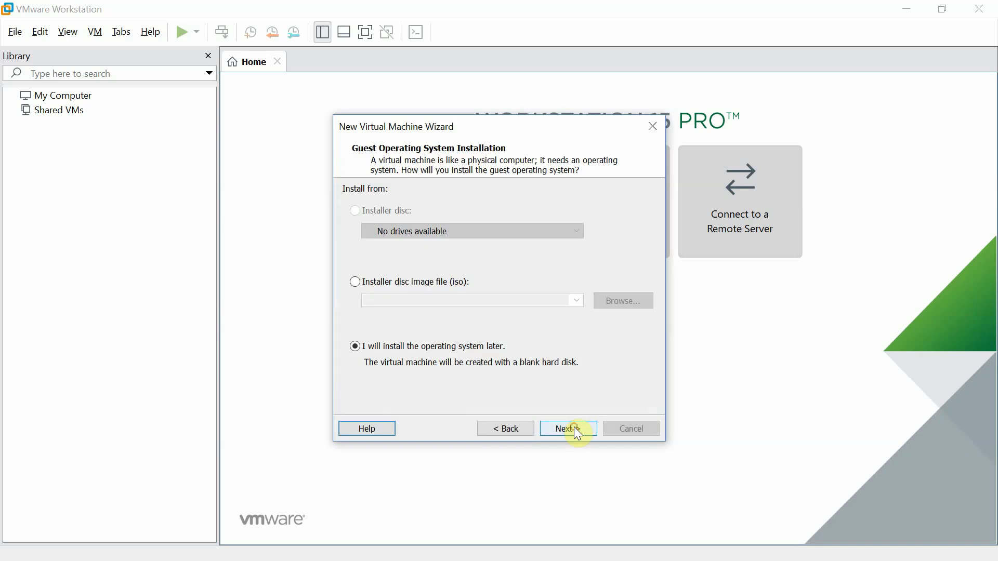
pyautogui.click(355, 281)
pyautogui.click(630, 302)
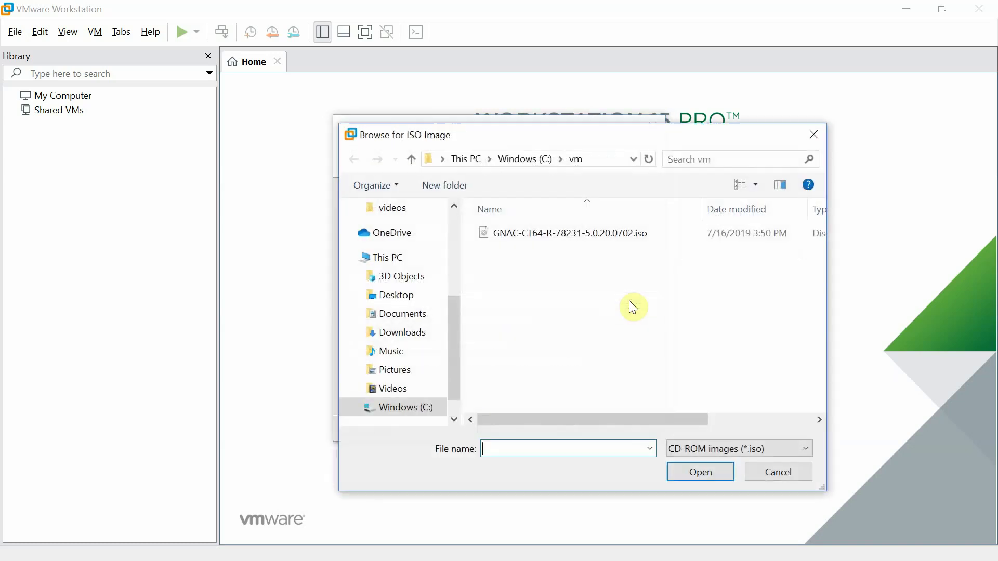
pyautogui.click(607, 233)
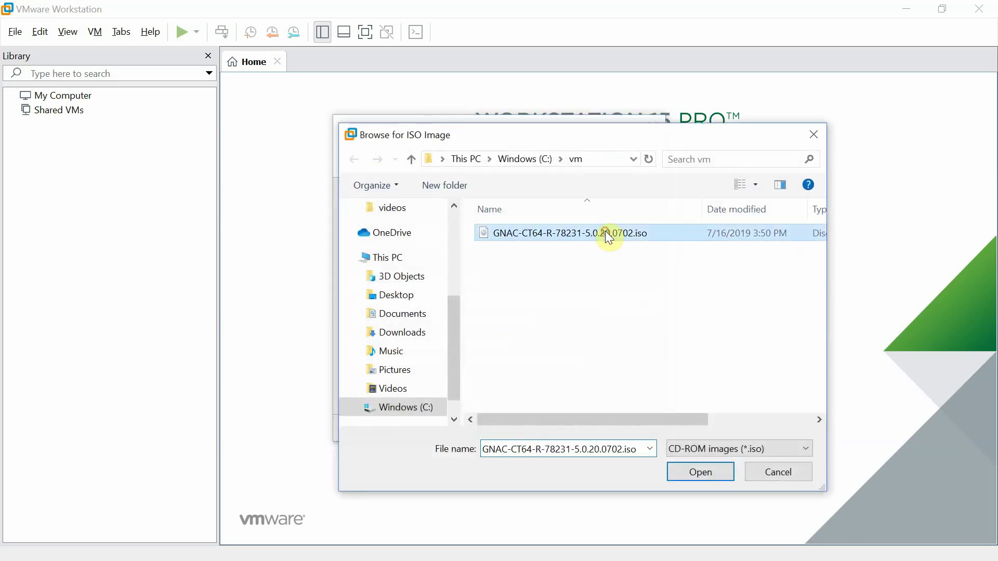
pyautogui.click(702, 472)
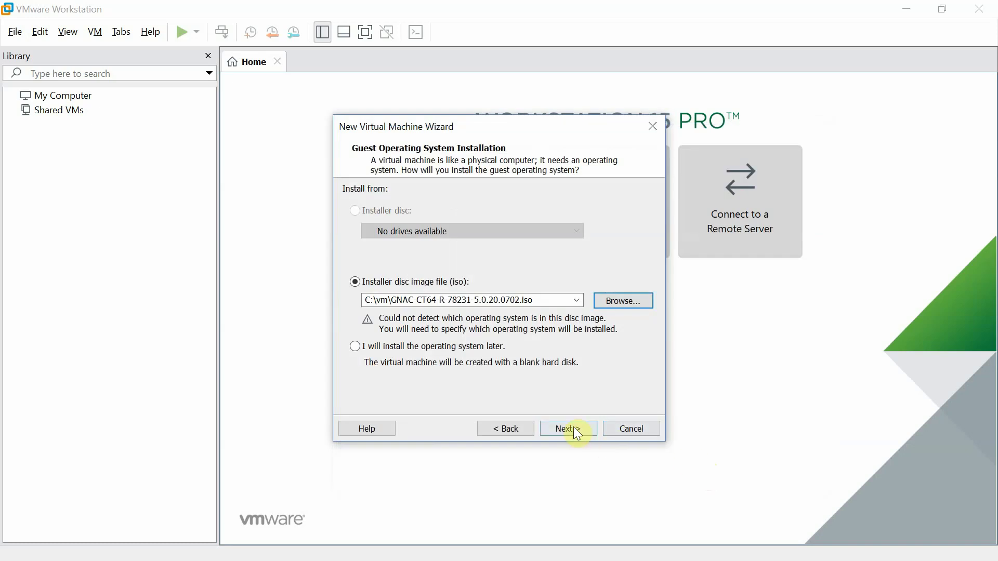
# Step: Set the guest OS to Linux Ubuntu, name it 'Genian Sensor', and keep the 20 GB disk
pyautogui.click(575, 431)
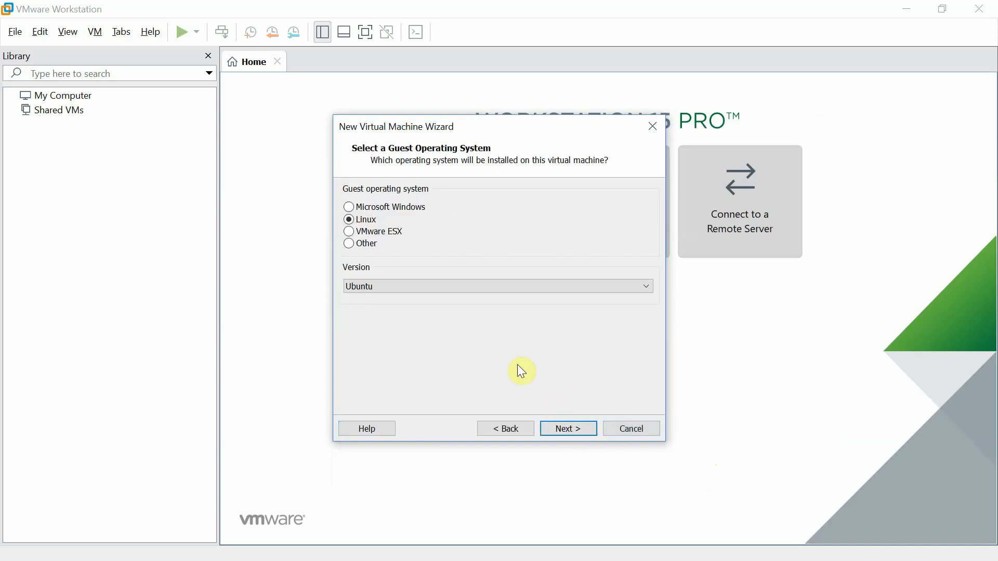
pyautogui.click(566, 424)
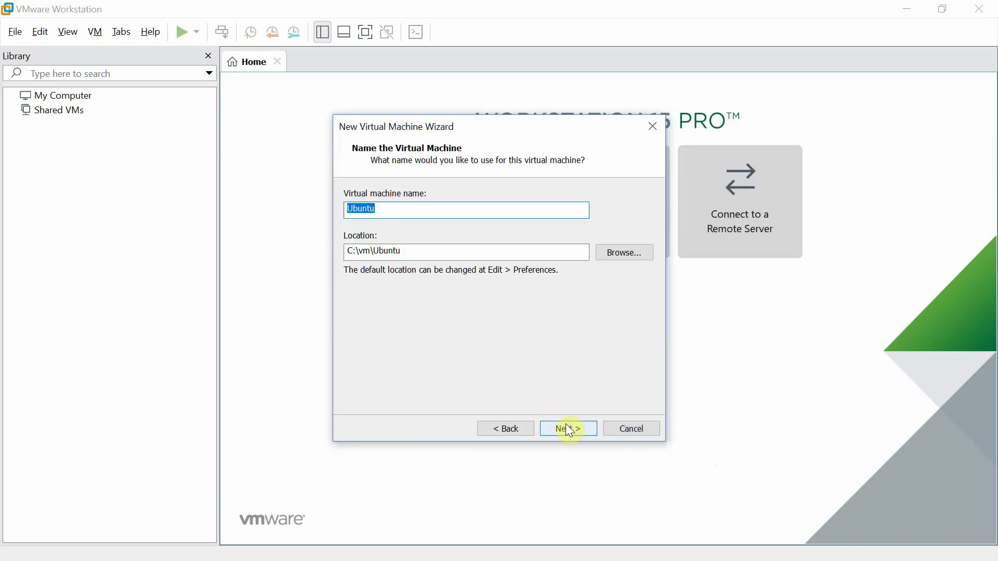
pyautogui.write('Genian Sensor')
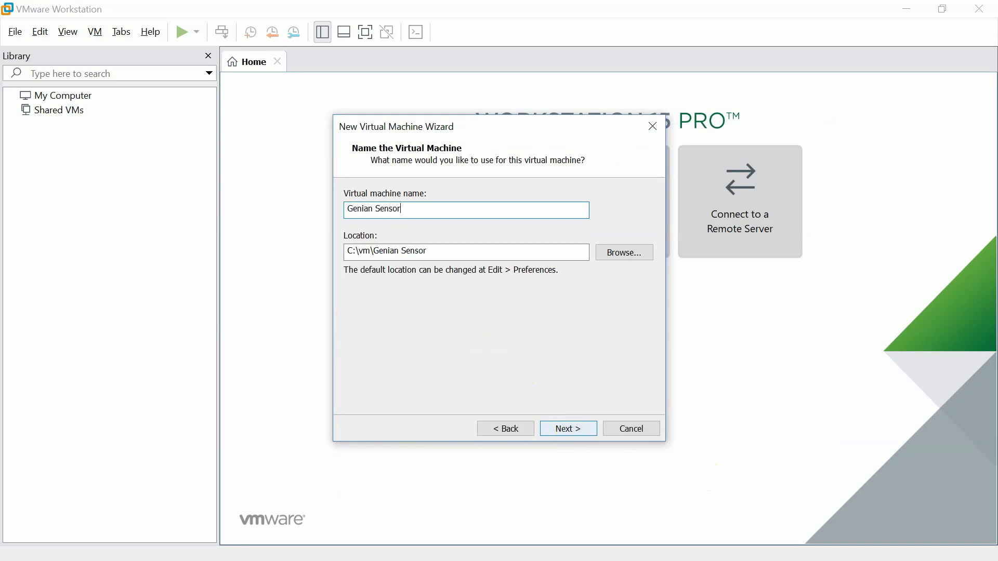
pyautogui.click(574, 432)
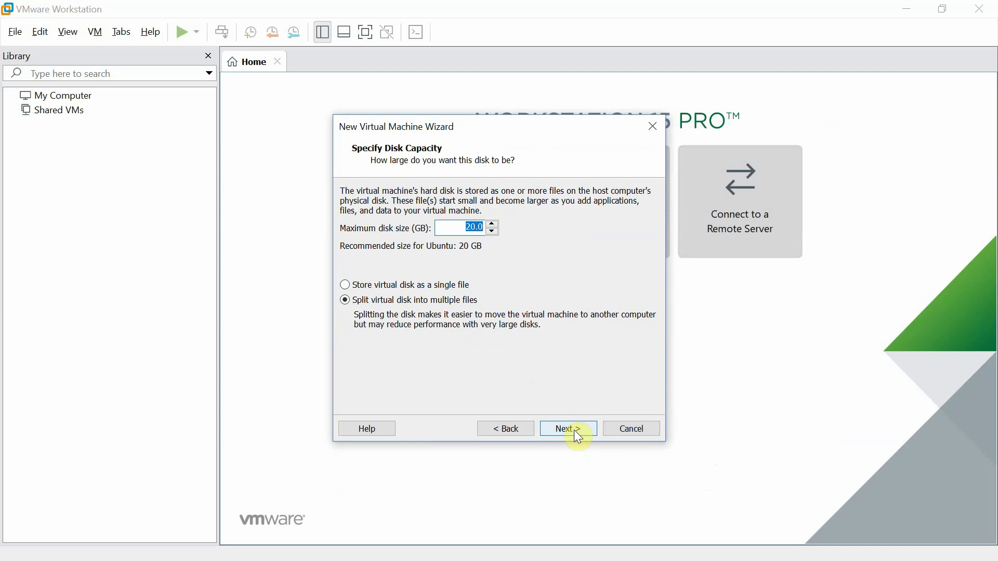
pyautogui.click(574, 430)
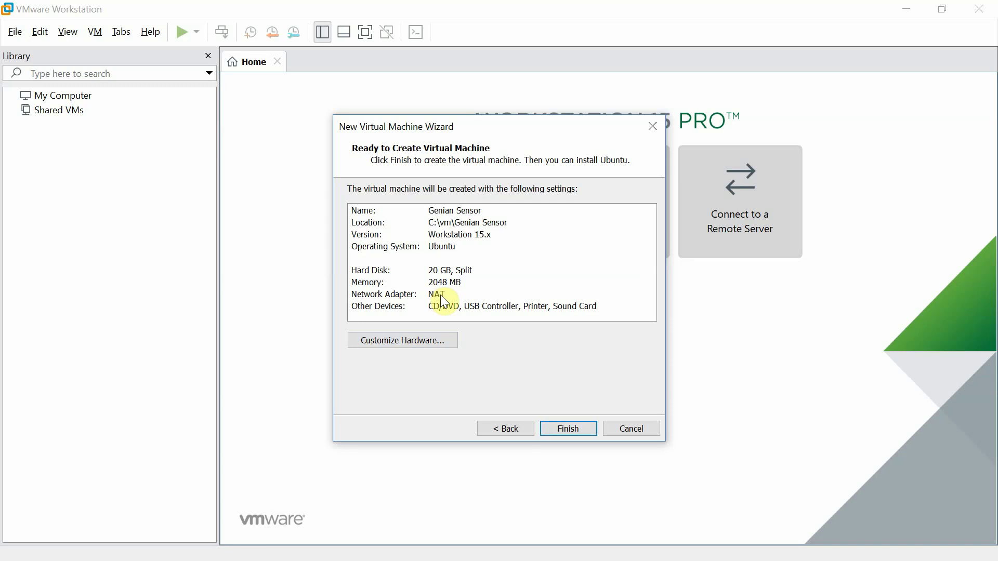
# Step: Switch the Genian Sensor VM's network adapter to Bridged and finish creating the VM
pyautogui.click(426, 340)
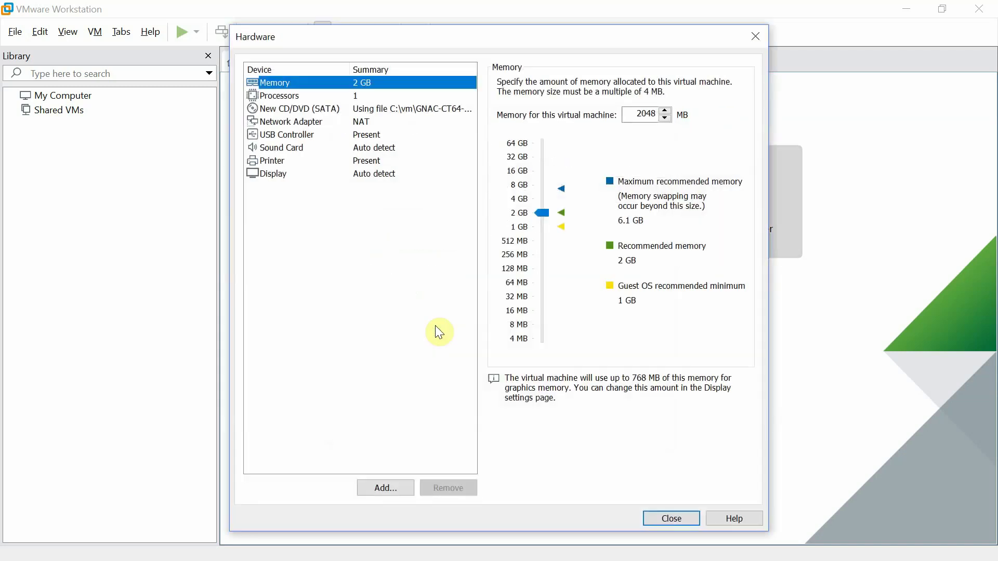
pyautogui.click(343, 124)
pyautogui.click(502, 138)
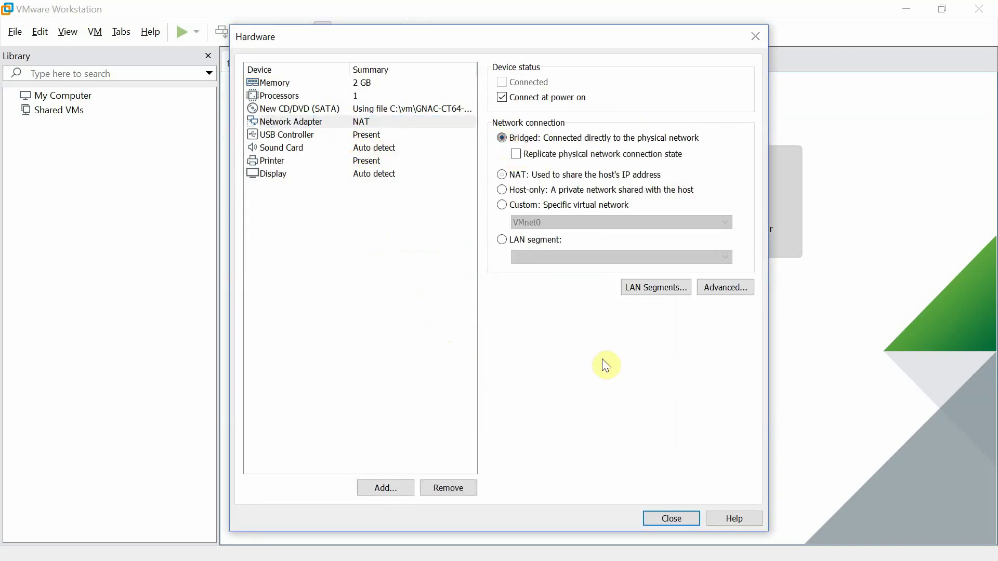
pyautogui.click(669, 519)
pyautogui.click(569, 424)
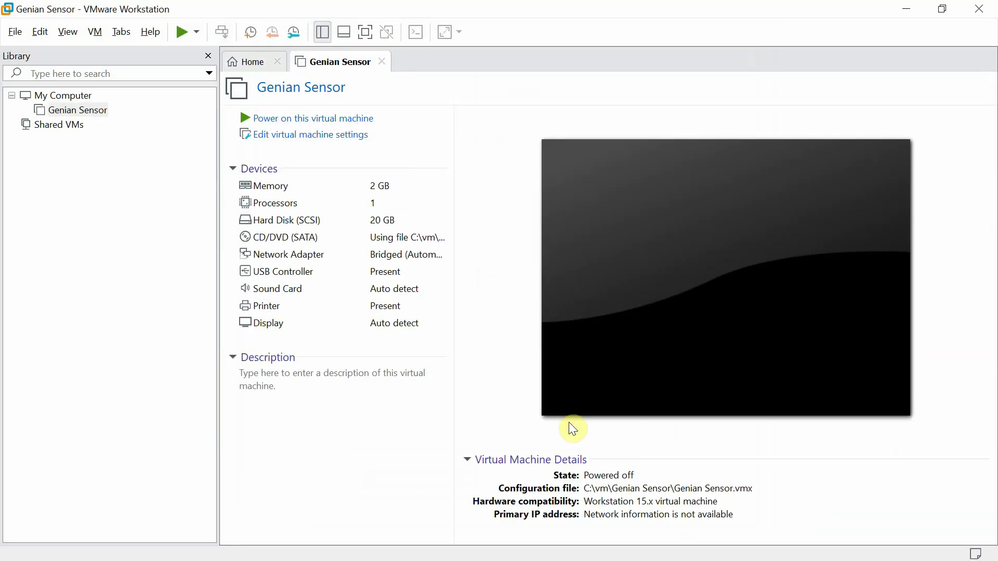
# Step: Power on the Genian Sensor VM and dismiss the installation notice bar
pyautogui.click(319, 119)
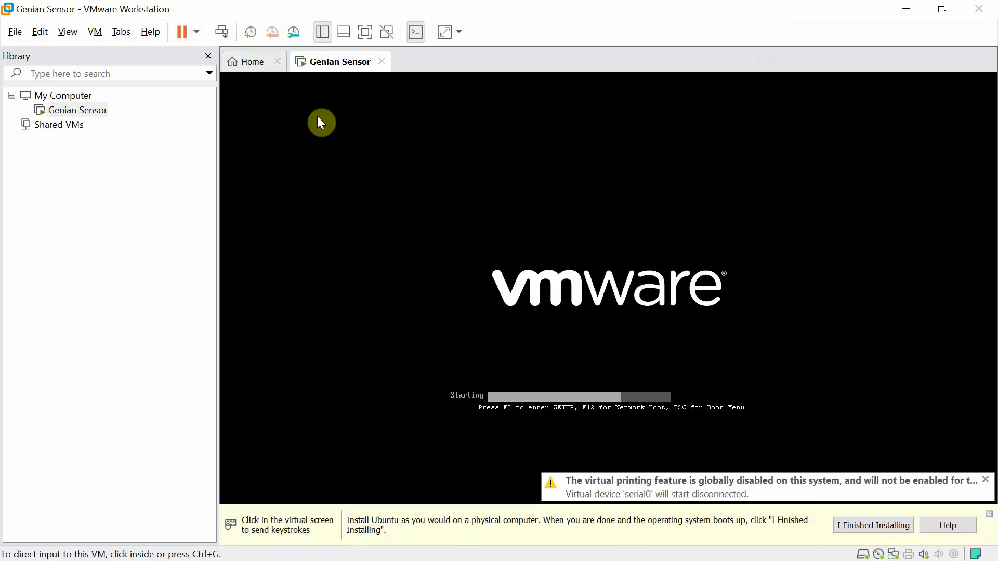
pyautogui.click(856, 530)
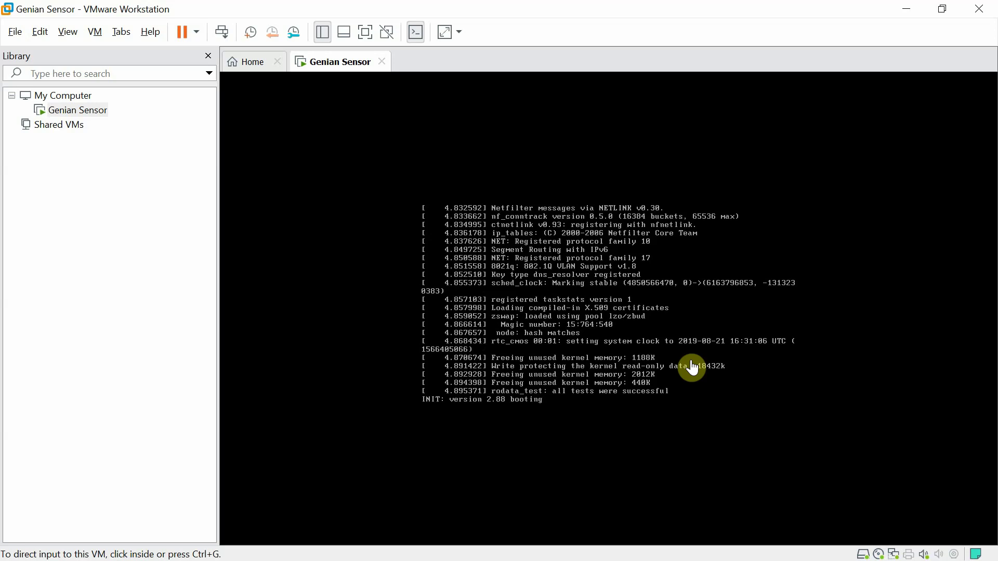
# Step: Choose option 2, Genian NAC Sensor, and install it onto the formatted VM disk
pyautogui.click(693, 368)
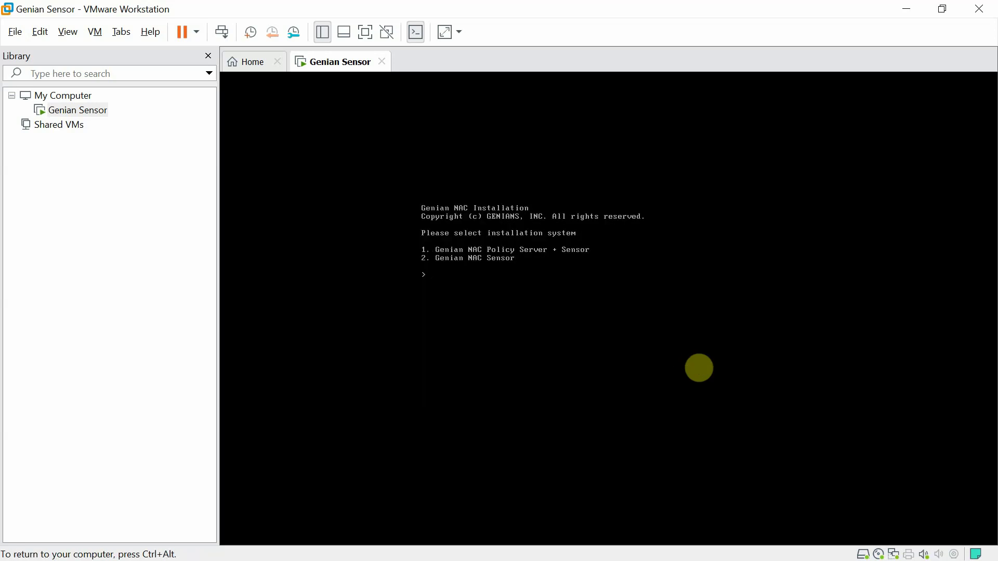
pyautogui.write('2')
pyautogui.press('Return')
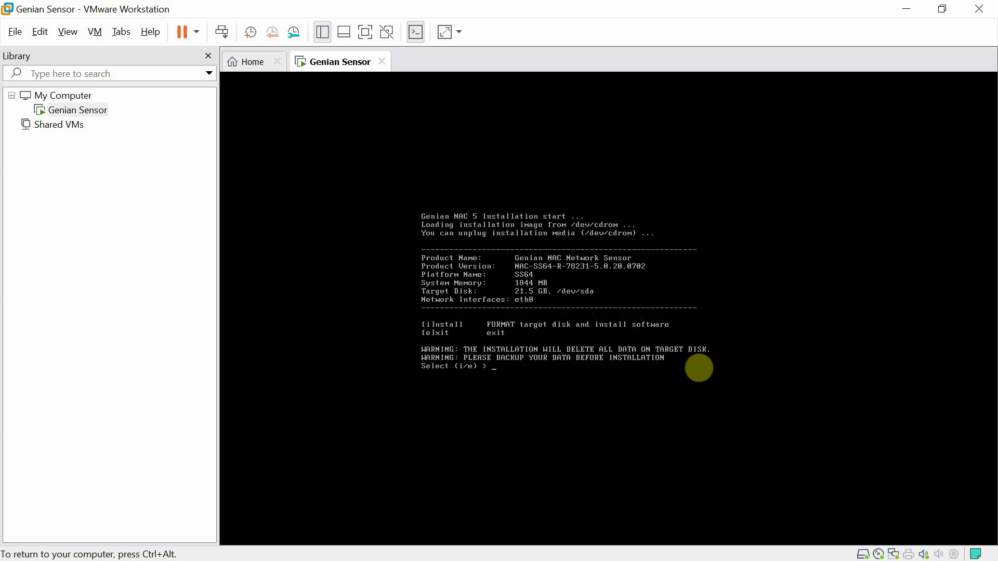
pyautogui.press('Return')
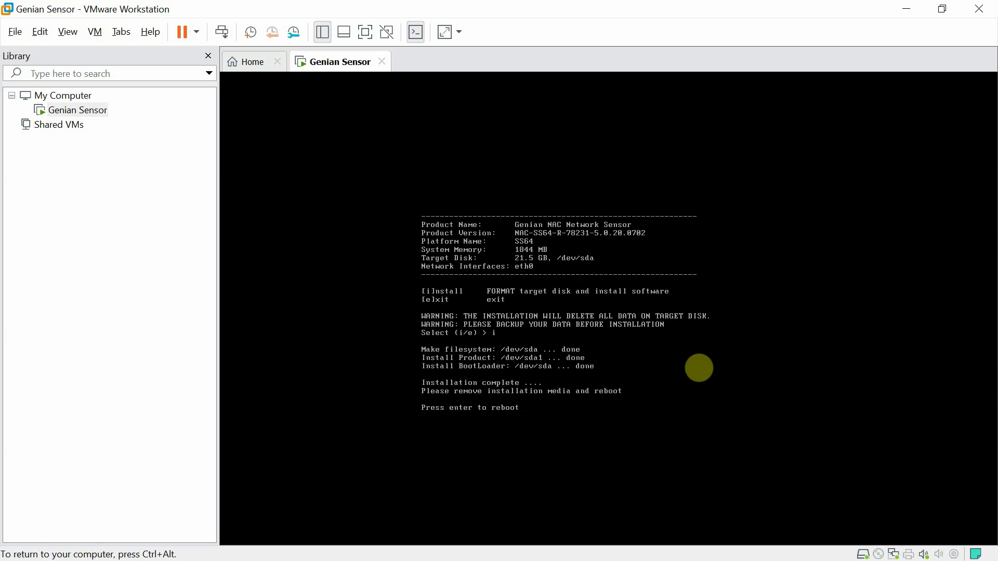
# Step: Reboot the sensor VM after installation so it reaches the administrator username prompt
pyautogui.press('Return')
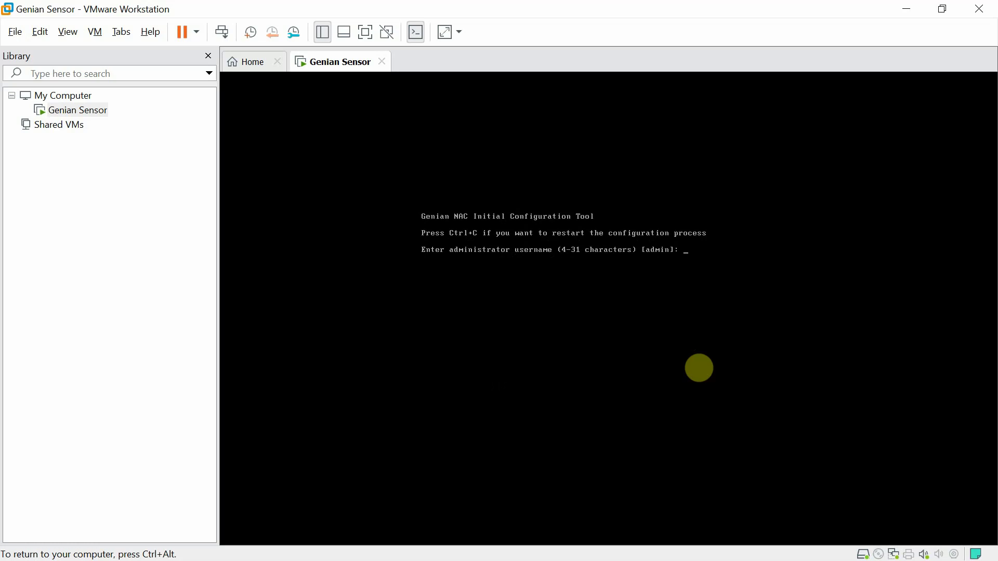
# Step: Accept the default admin username, set its password, and choose the America/New_York timezone
pyautogui.press('Return')
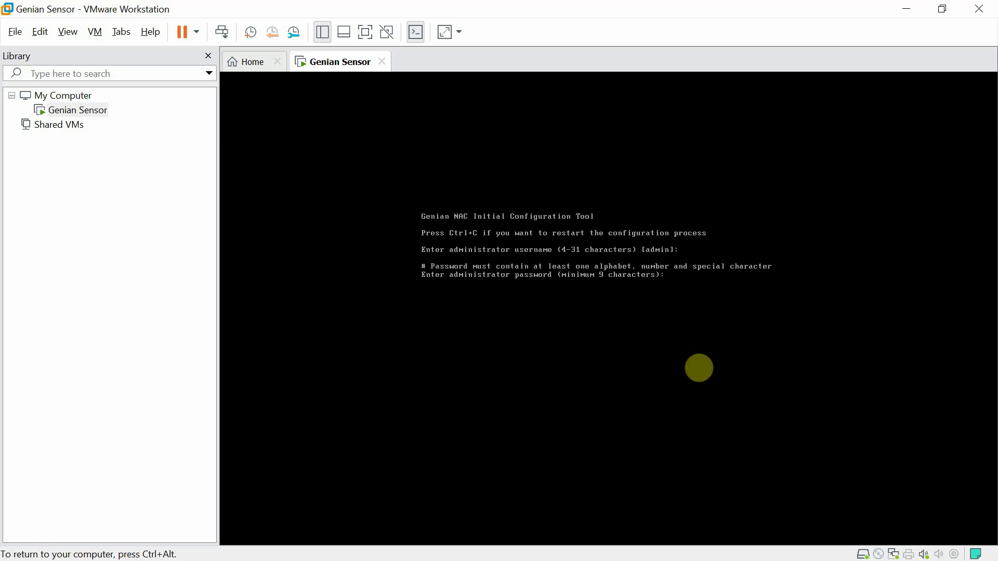
pyautogui.press('Return')
pyautogui.press('Return')
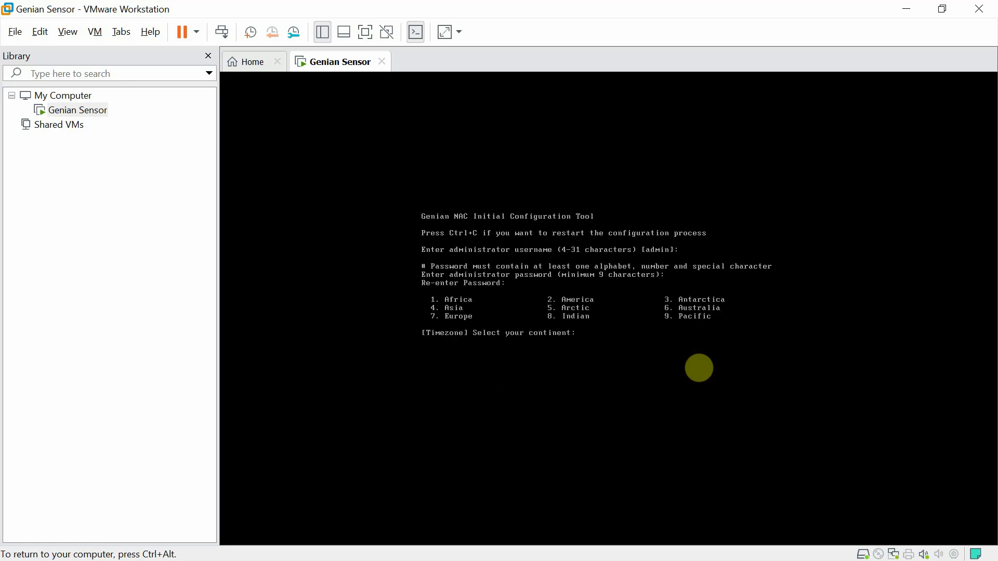
pyautogui.write('2')
pyautogui.press('Return')
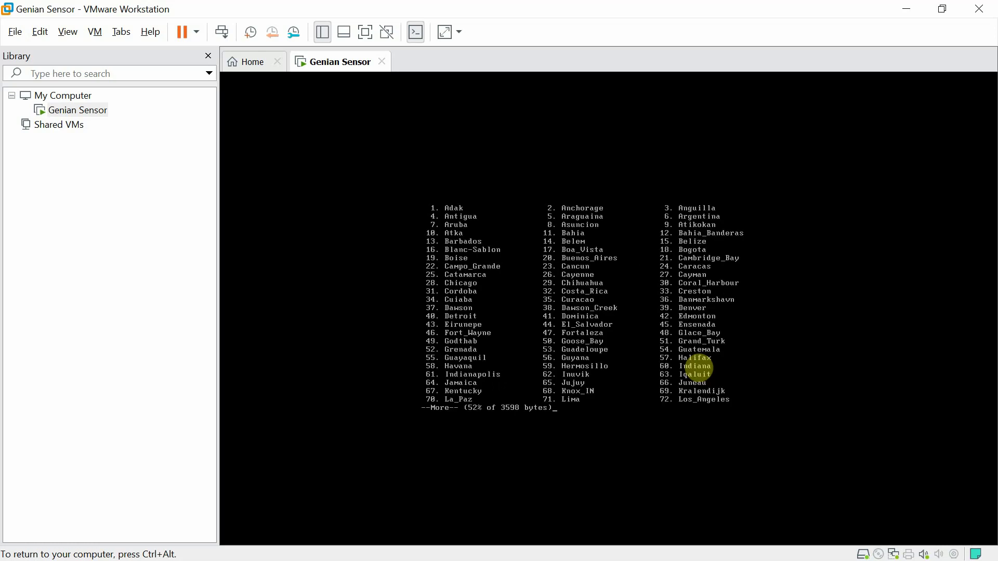
pyautogui.press('space')
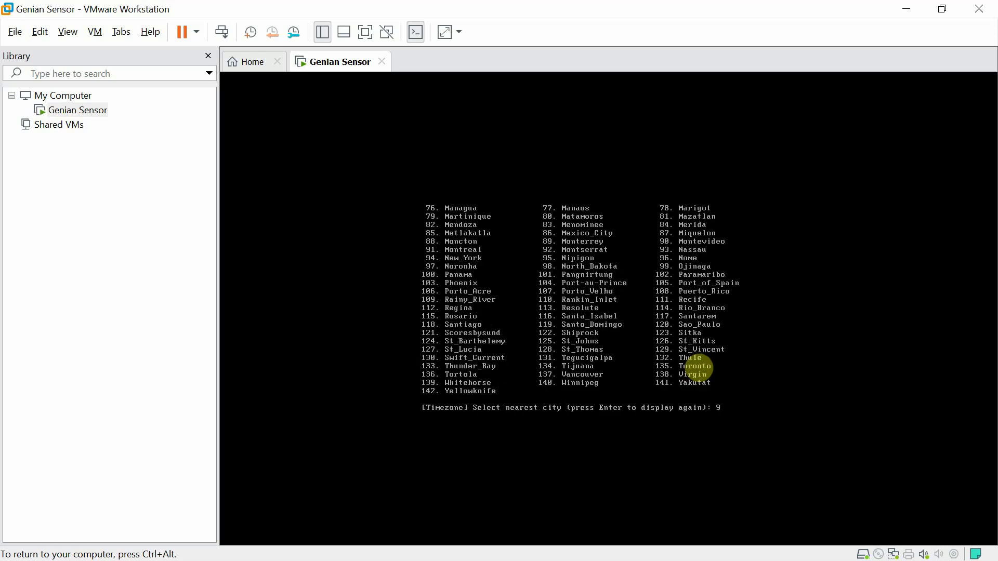
pyautogui.press('Return')
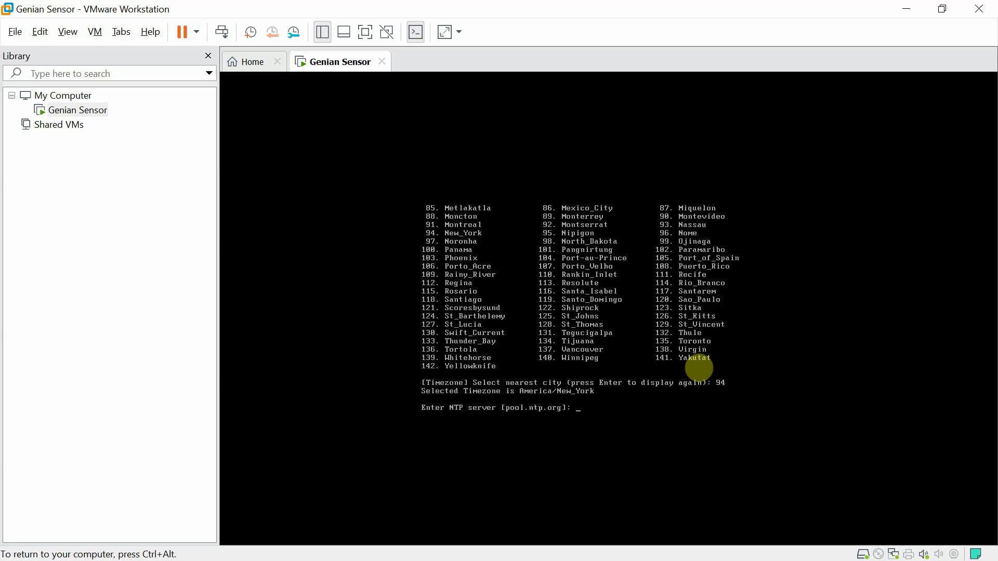
# Step: Keep NTP at the default pool.ntp.org and mark eth0 as not a trunk port
pyautogui.press('Return')
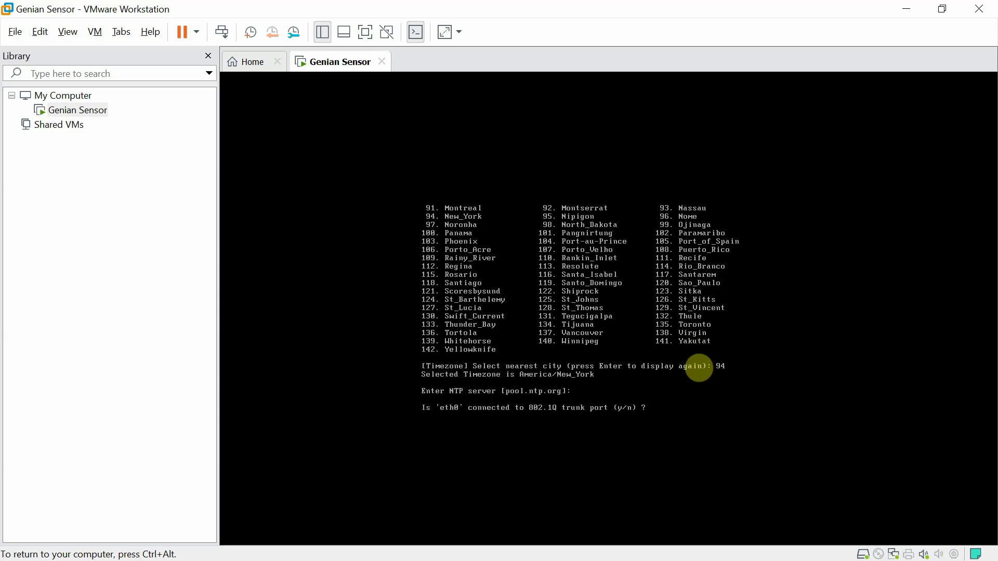
pyautogui.write('n')
pyautogui.press('Return')
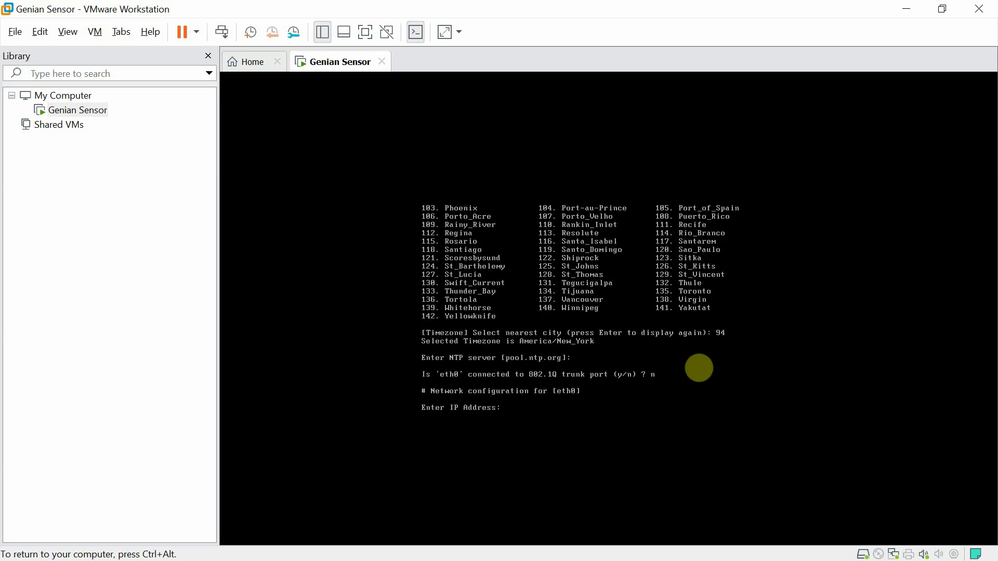
# Step: Give eth0 IP 192.168.1.24, netmask 255.255.255.0, gateway 192.168.1.1, DNS 8.8.8.8, policy server brh137.genians.net
pyautogui.write('192.168.1.24')
pyautogui.press('Return')
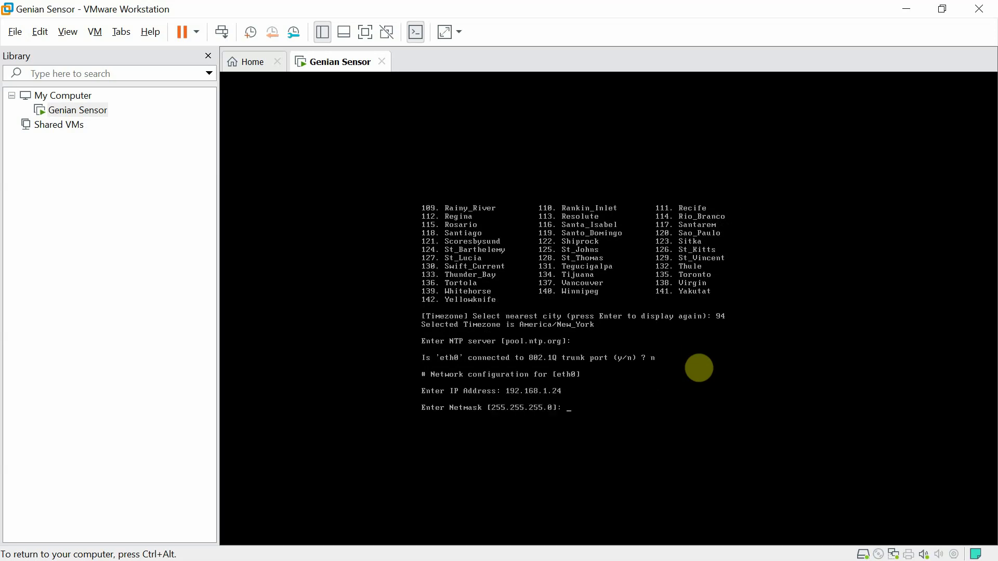
pyautogui.press('Return')
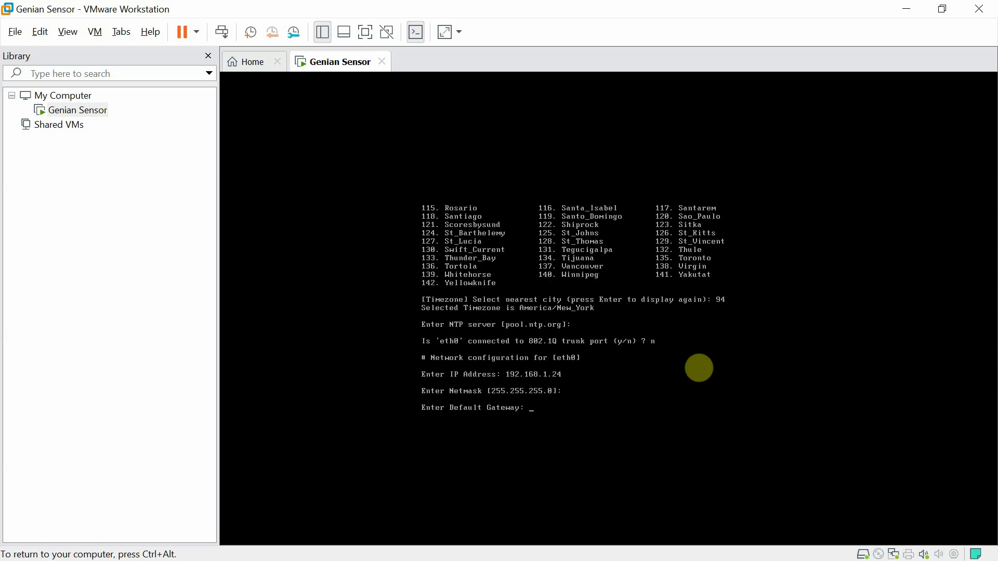
pyautogui.write('192.168.1.1')
pyautogui.press('Return')
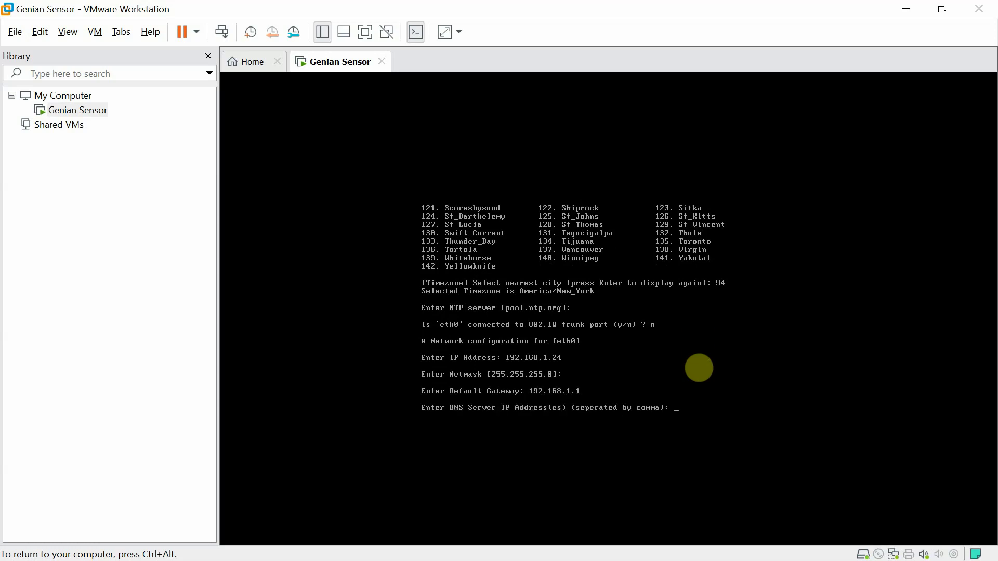
pyautogui.write('8.8.8.8')
pyautogui.press('Return')
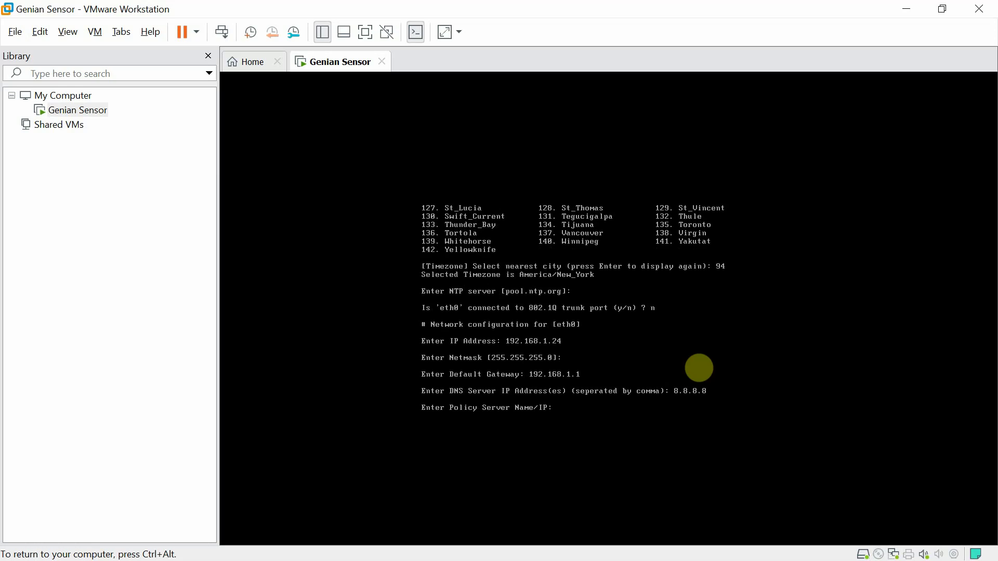
pyautogui.write('brh137.genians.net')
pyautogui.press('Return')
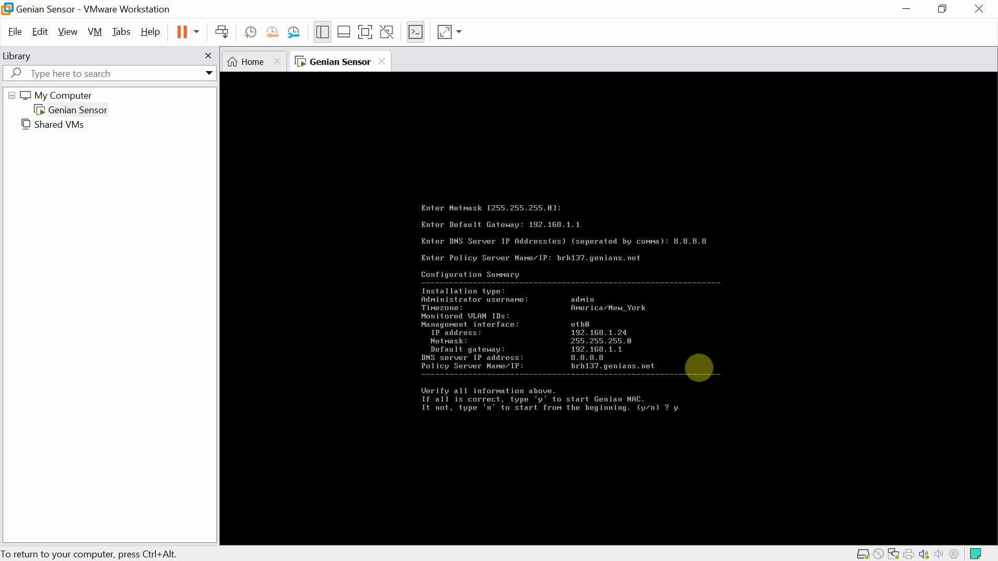
# Step: Confirm the configuration summary with y so Genian NAC starts on the sensor
pyautogui.write('y')
pyautogui.press('Return')
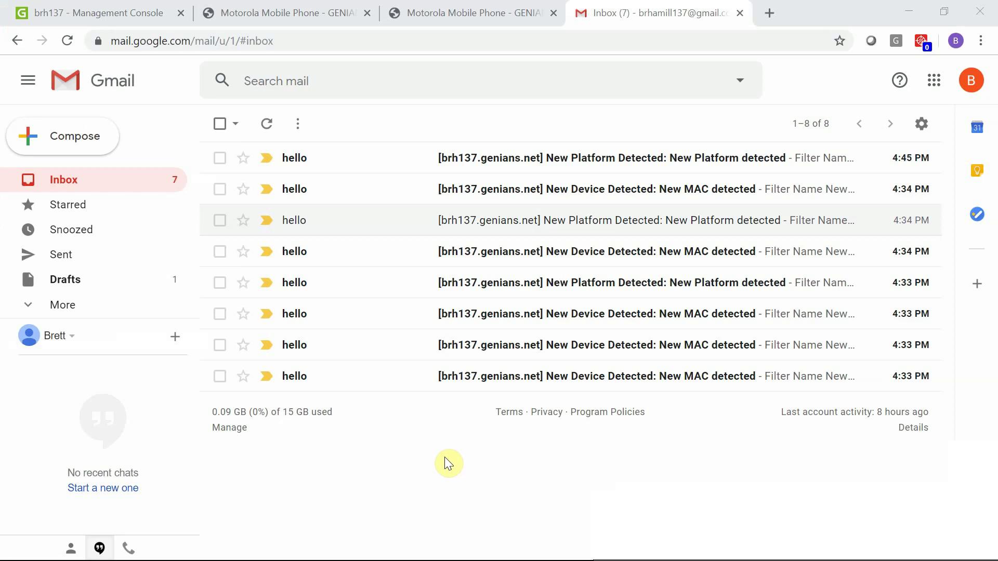
# Step: Read the 4:34 PM Motorola Mobile Phone New Platform Detected alert, then return to the Genian NAC console
pyautogui.click(501, 221)
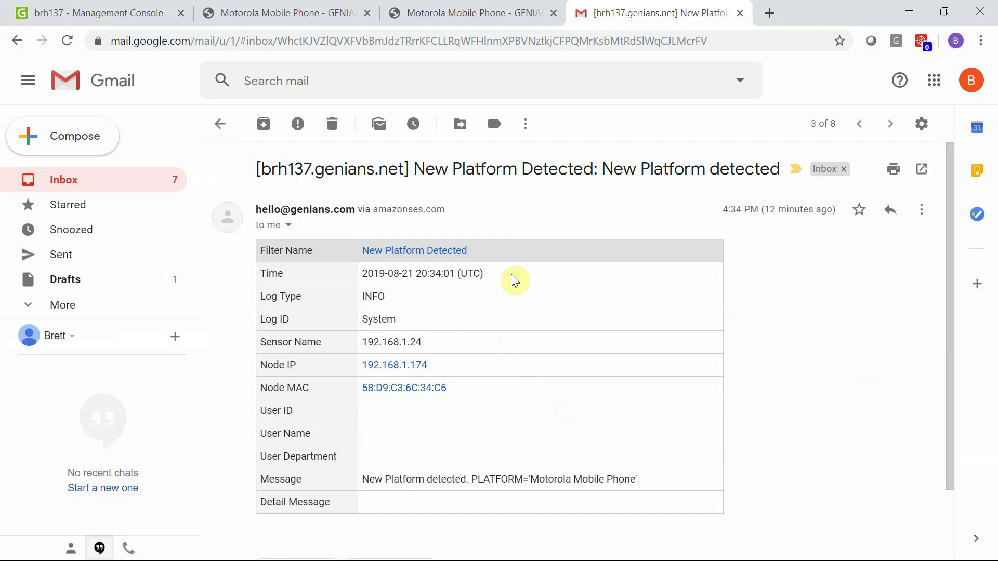
pyautogui.hotkey('ctrl', '1')
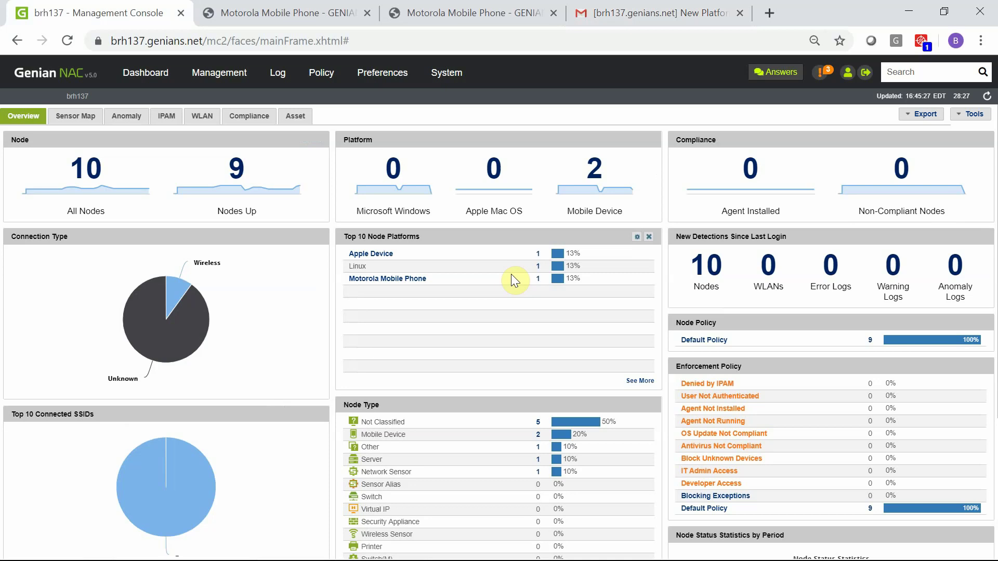
# Step: List all detected nodes and open the Motorola Mobile Phone platform page on genians.com
pyautogui.click(83, 175)
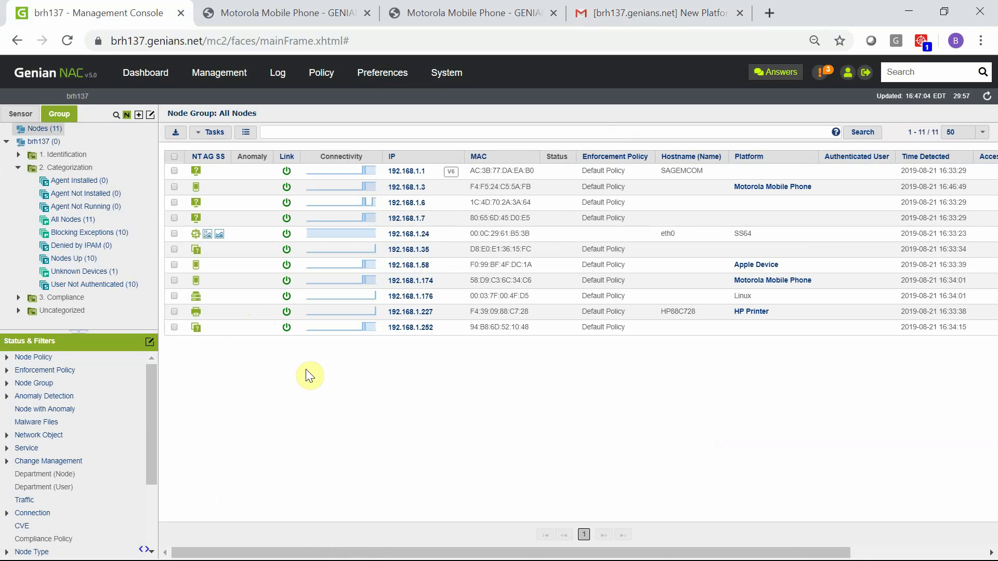
pyautogui.click(770, 284)
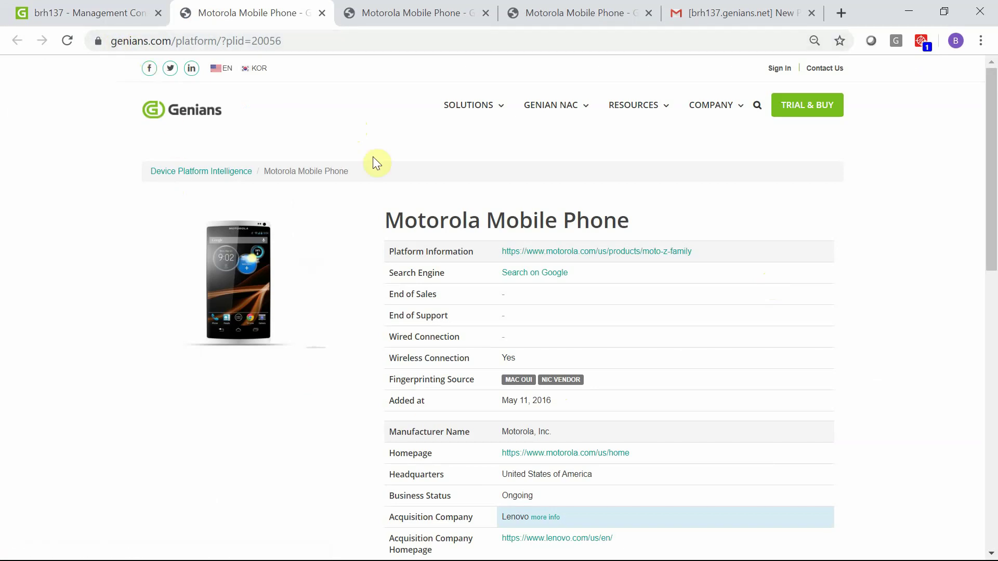
# Step: Scroll through the Motorola page's manufacturer CVE tables, then return to the Genian NAC node list
pyautogui.moveTo(991, 111); pyautogui.dragTo(993, 167)
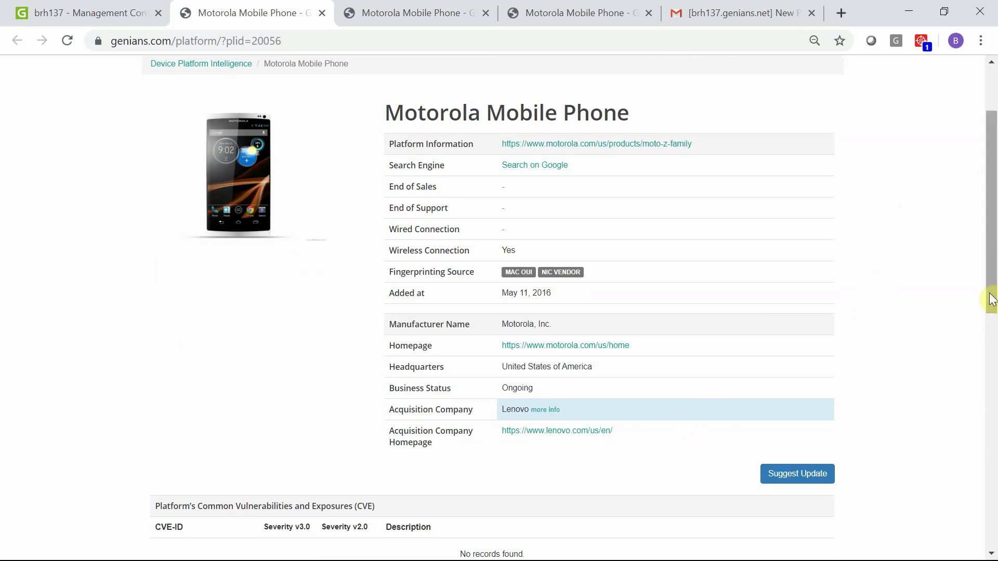
pyautogui.moveTo(993, 311); pyautogui.dragTo(994, 403)
pyautogui.scroll(-2, 982, 398)
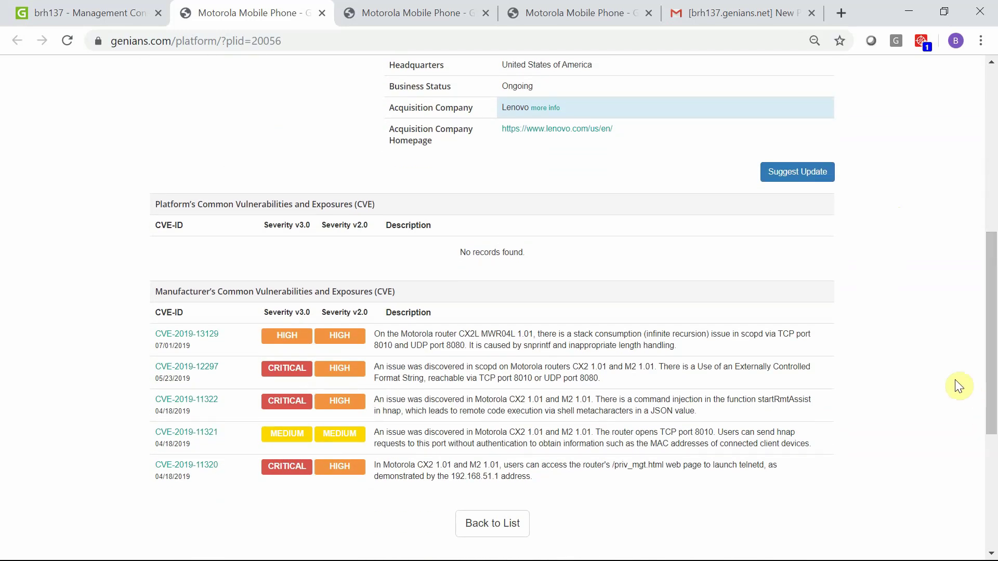
pyautogui.hotkey('ctrl', '1')
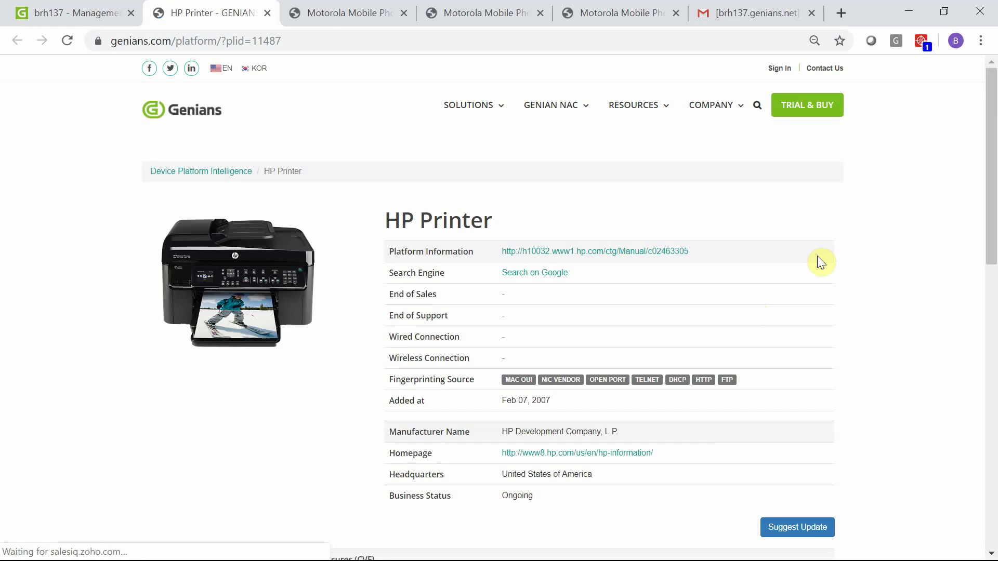
# Step: Review the HP Printer page's manufacturer CVE lists, then return to the Genian NAC node list
pyautogui.moveTo(993, 176); pyautogui.dragTo(991, 220)
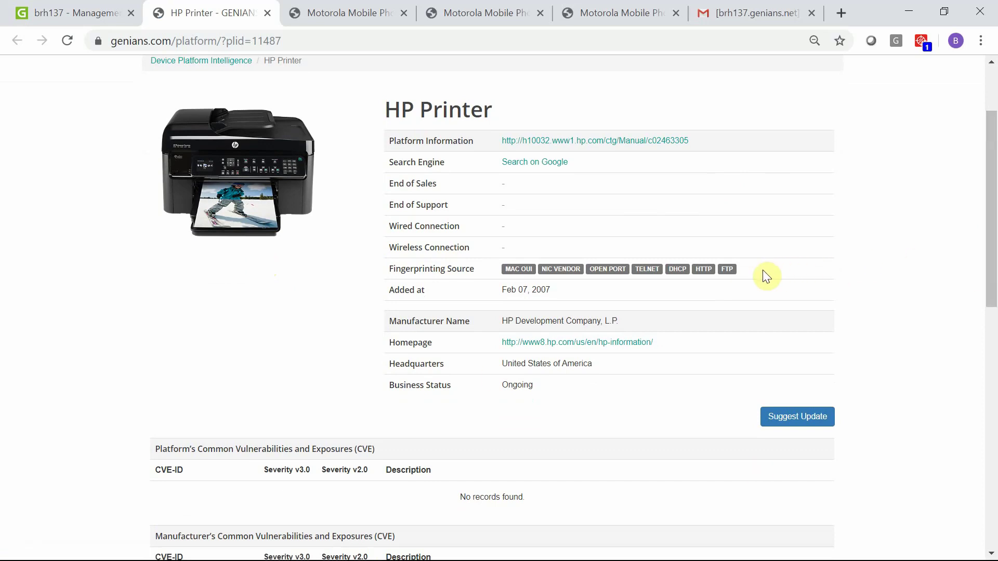
pyautogui.scroll(-5, 641, 249)
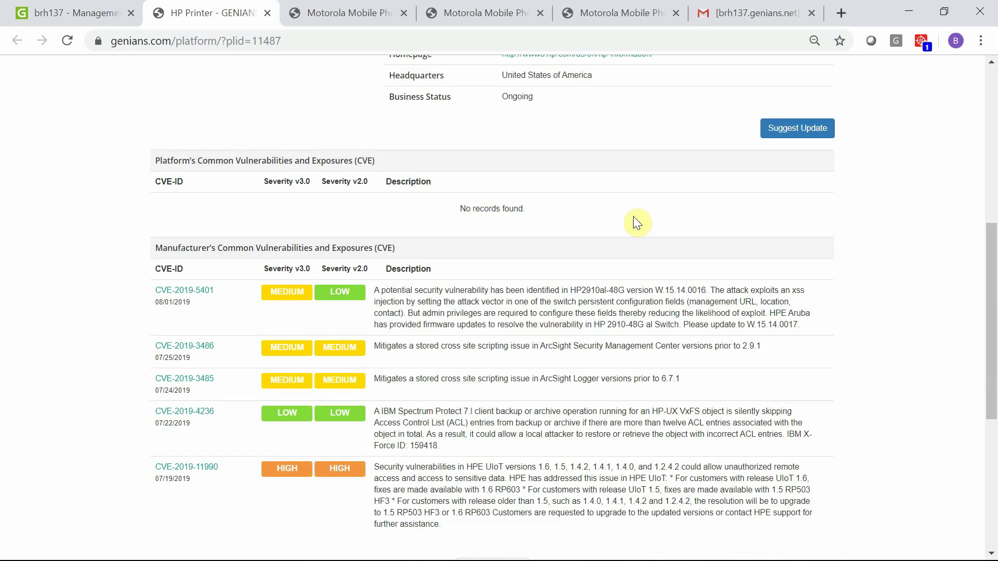
pyautogui.hotkey('ctrl', 'shift', 'Tab')
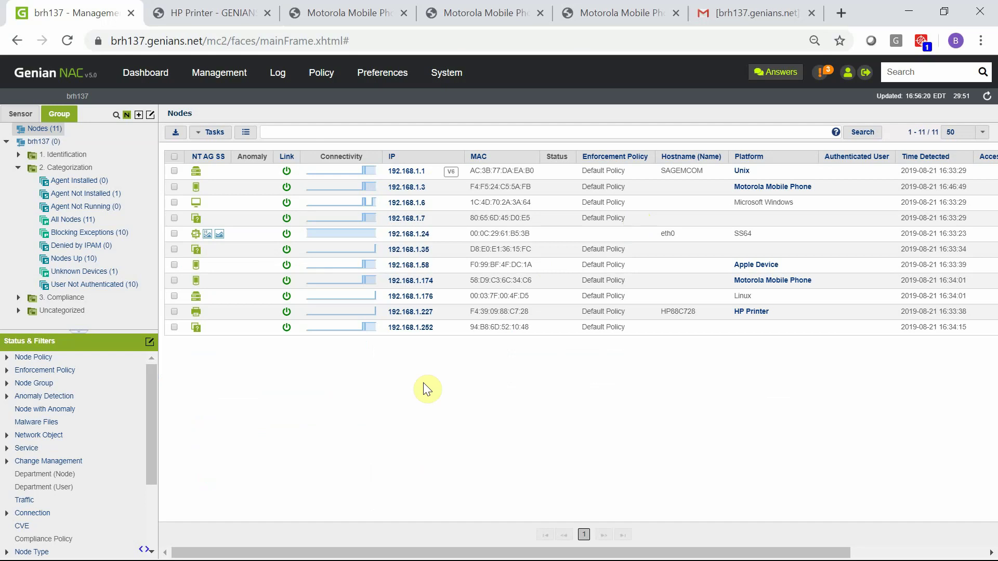
# Step: View node counts by service and the 11 open TCP ports, then go back to the dashboard
pyautogui.click(27, 450)
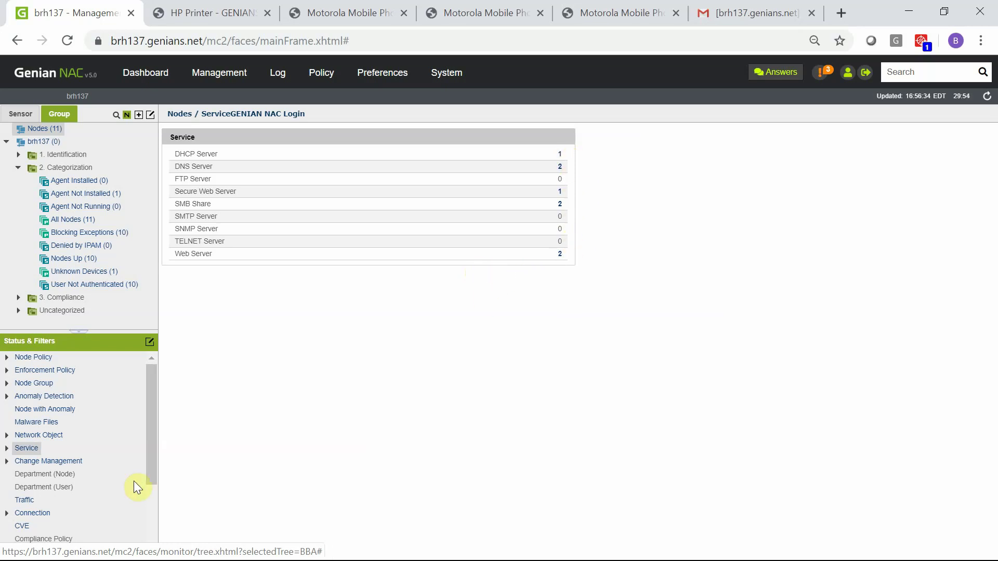
pyautogui.moveTo(153, 472); pyautogui.dragTo(147, 536)
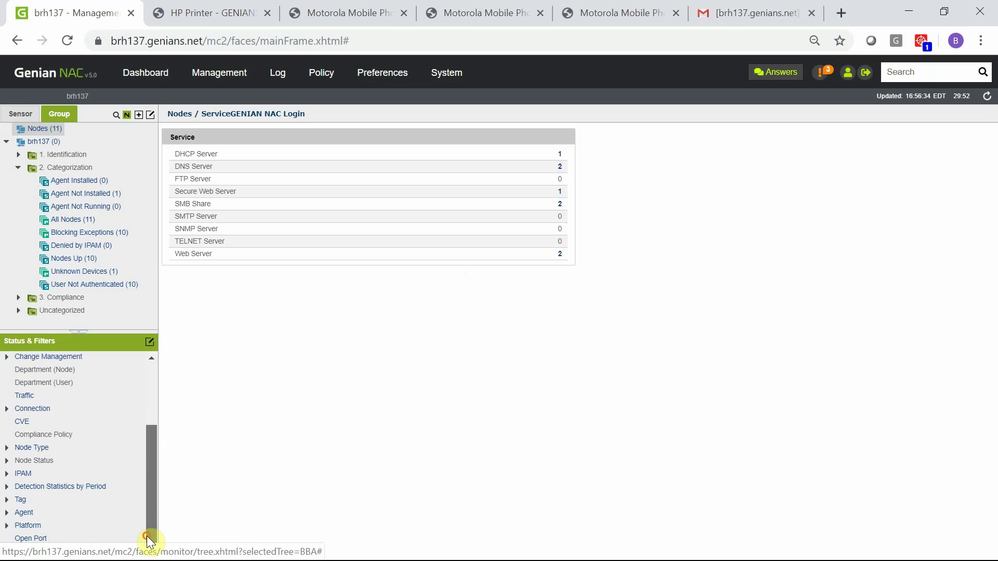
pyautogui.click(32, 539)
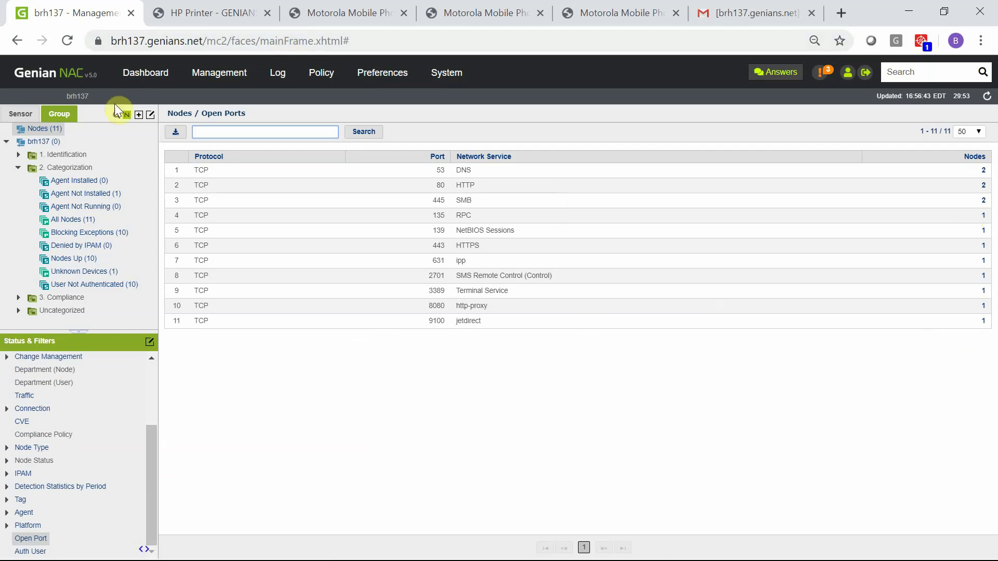
pyautogui.click(139, 77)
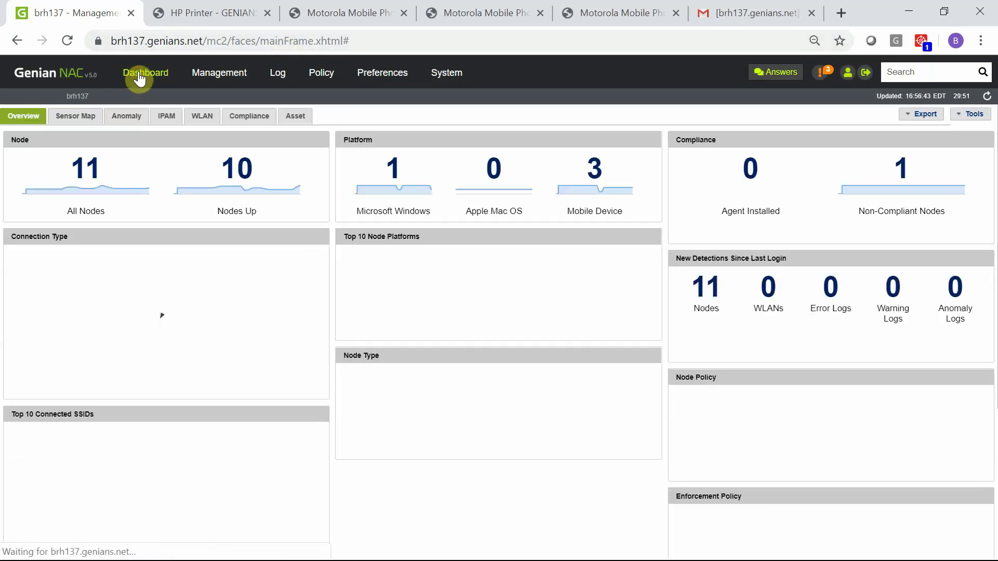